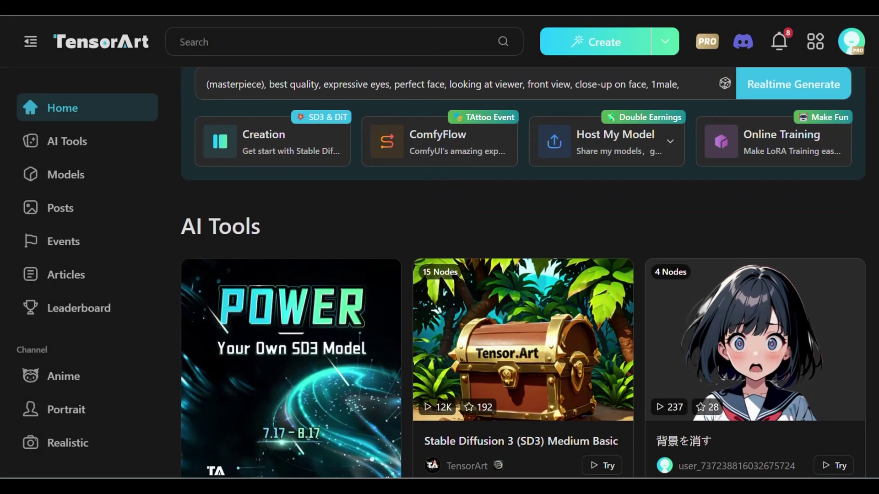
- Scroll past the captioned dog images and switch the training parameters to professional mode
scroll(523, 275, "down", 7)
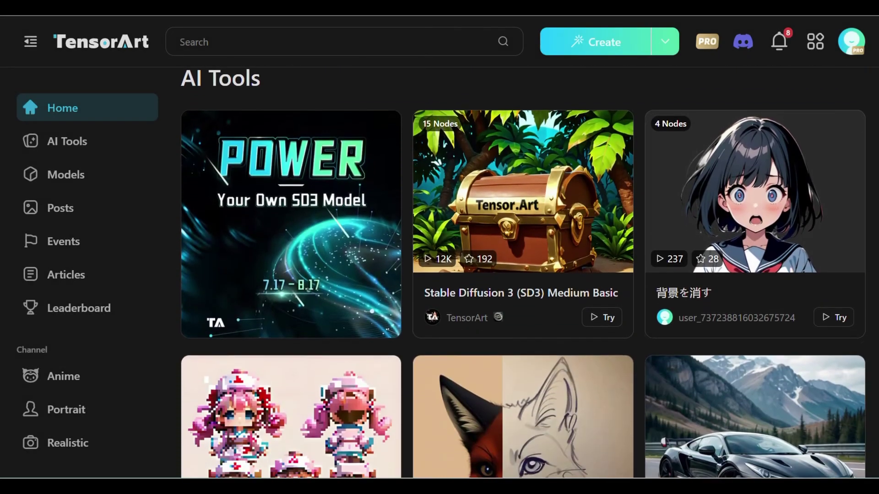
scroll(874, 201, "down", 7)
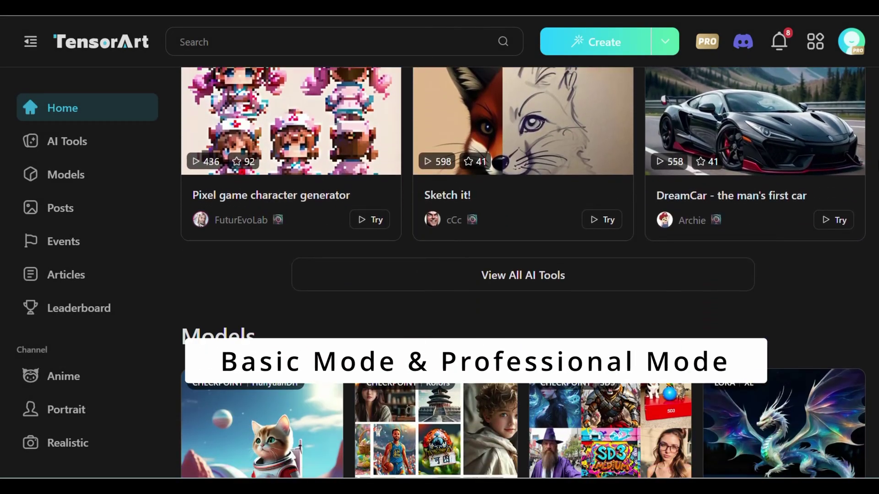
scroll(875, 202, "down", 6)
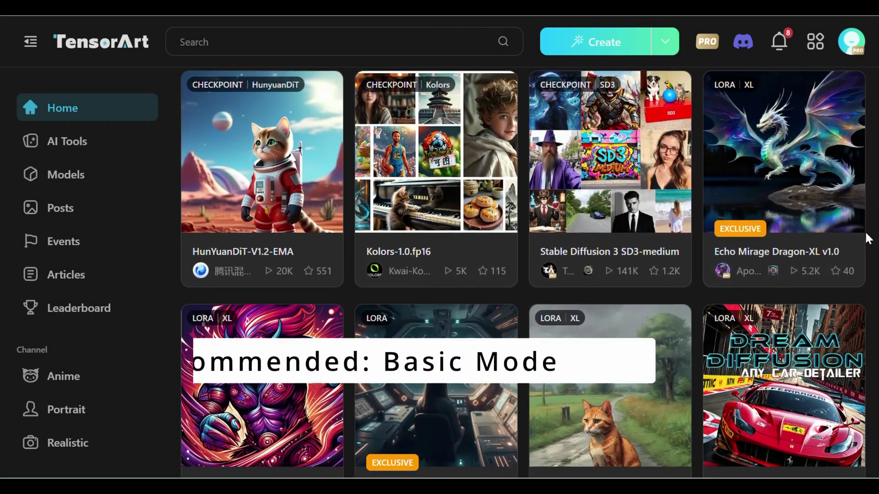
scroll(866, 275, "down", 7)
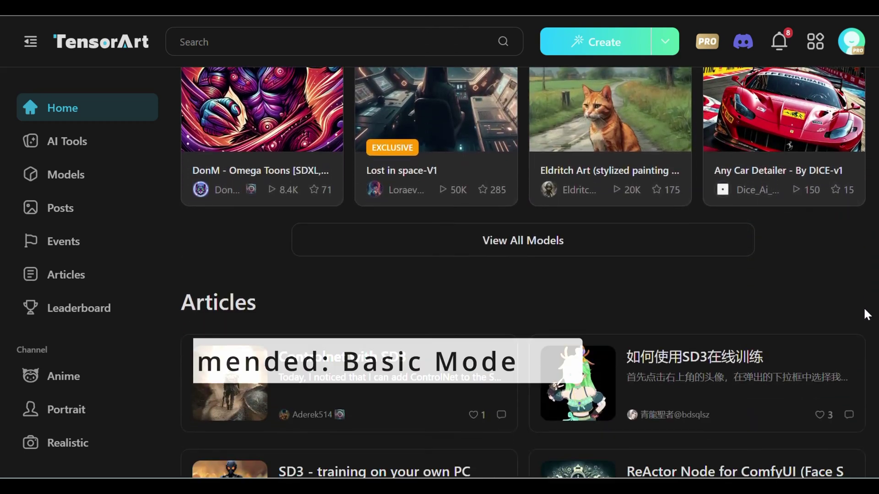
scroll(865, 348, "down", 8)
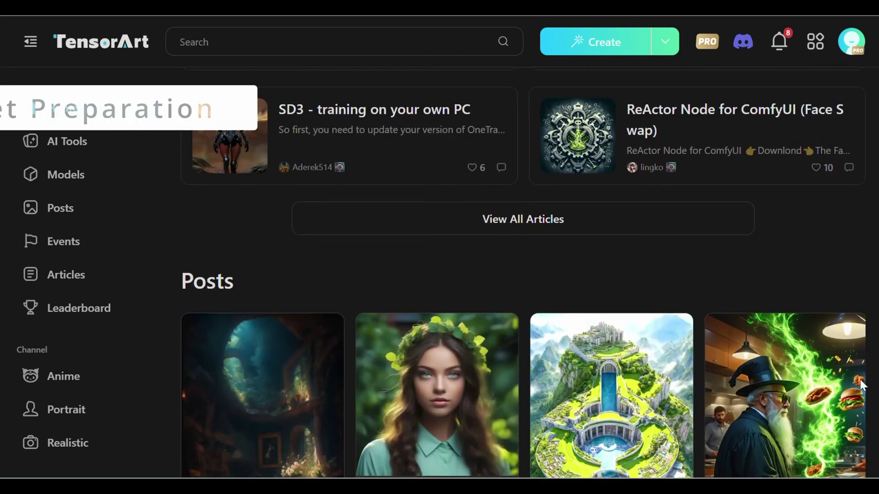
scroll(858, 397, "down", 8)
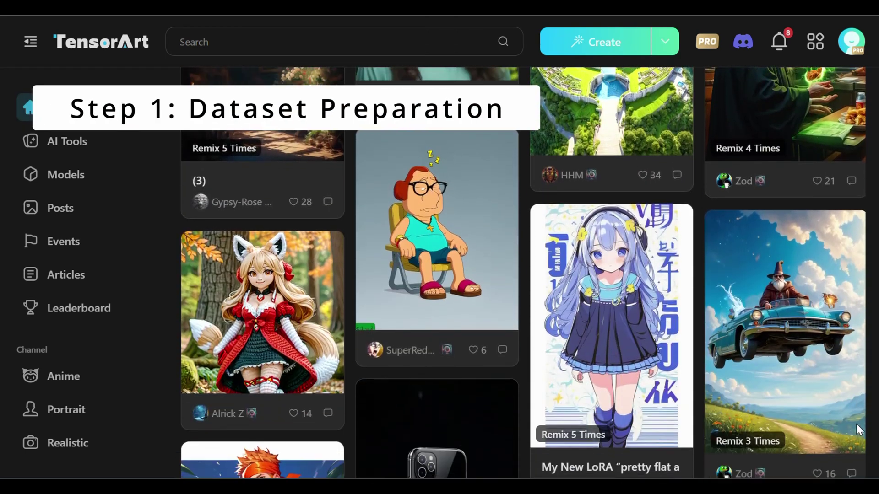
scroll(856, 449, "down", 10)
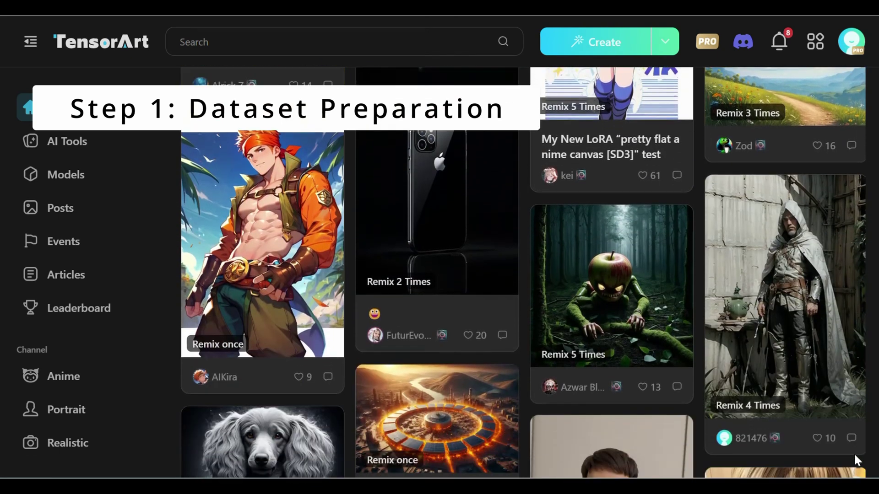
scroll(852, 476, "down", 1)
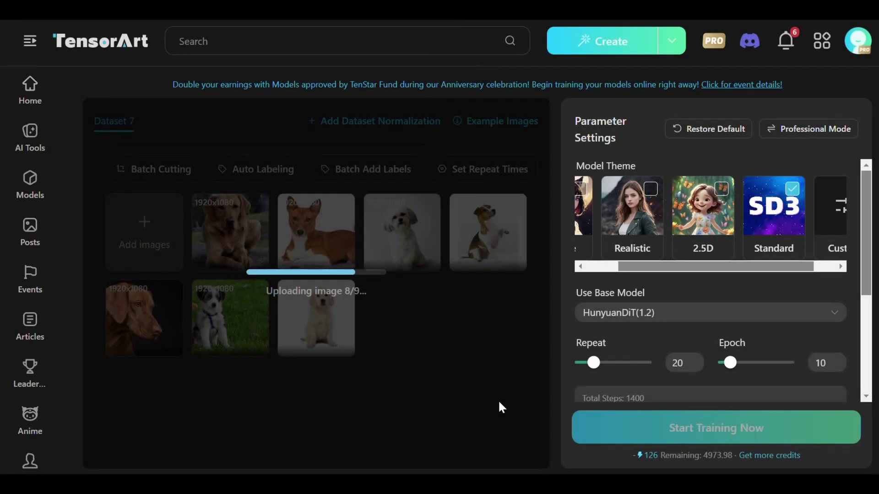
left_click(809, 128)
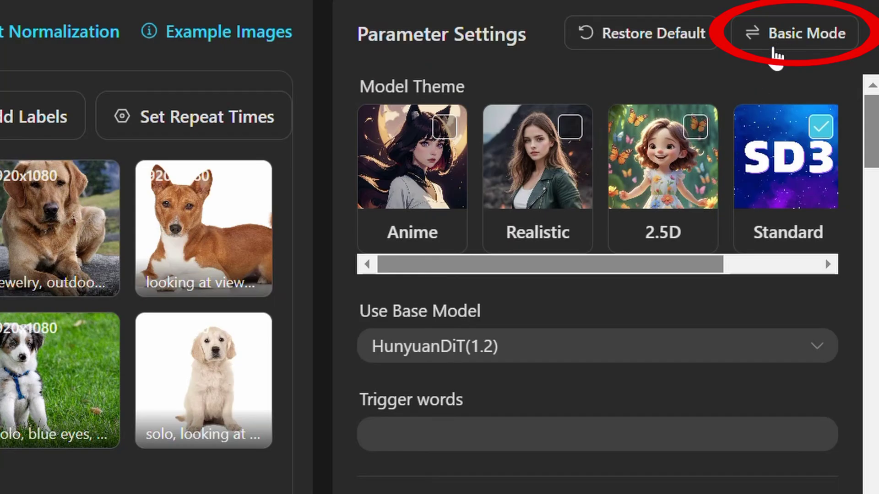
- Return the parameters to basic mode (Repeat 20, Epoch 10) and scroll down the settings panel
left_click(774, 48)
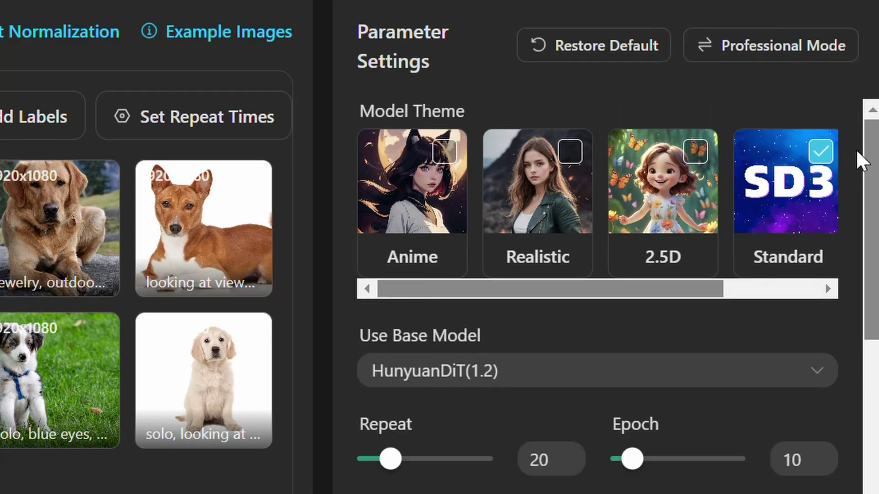
scroll(863, 187, "down", 2)
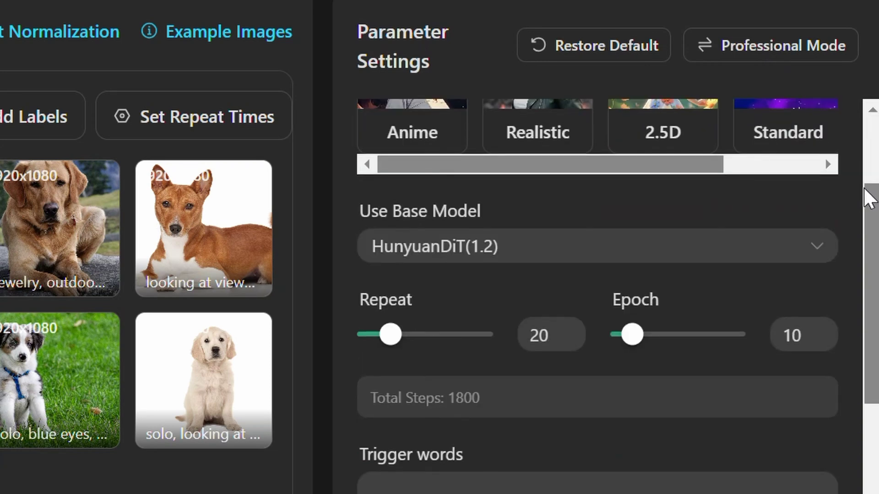
scroll(864, 188, "down", 2)
scroll(870, 197, "down", 2)
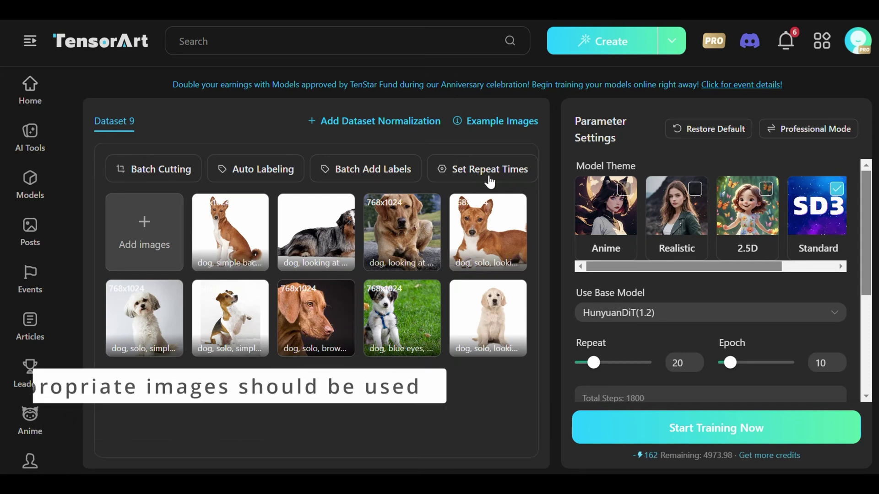
- Give all nine dataset images a repeat count of 10, cutting training to 900 steps
left_click(488, 176)
left_click(112, 438)
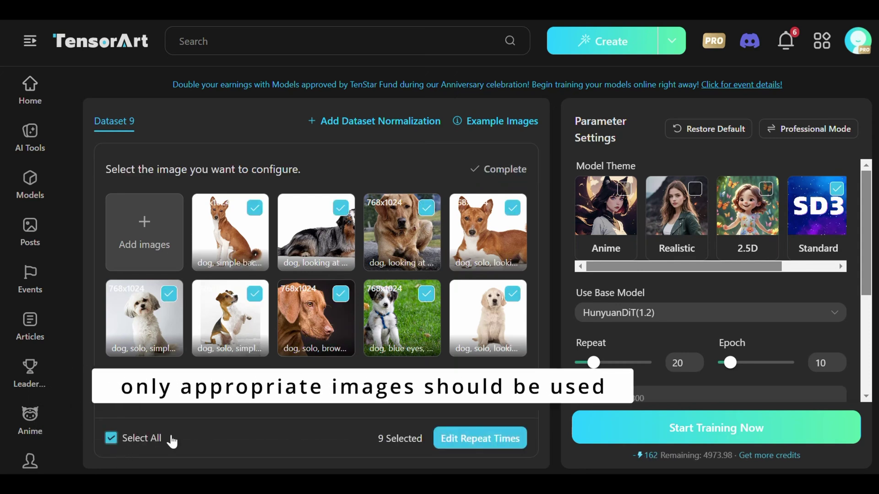
left_click(448, 440)
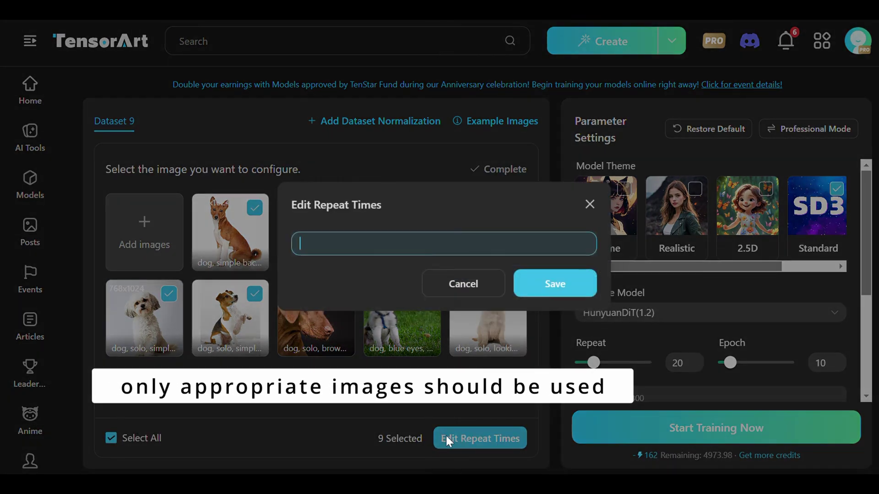
type("10")
left_click(541, 276)
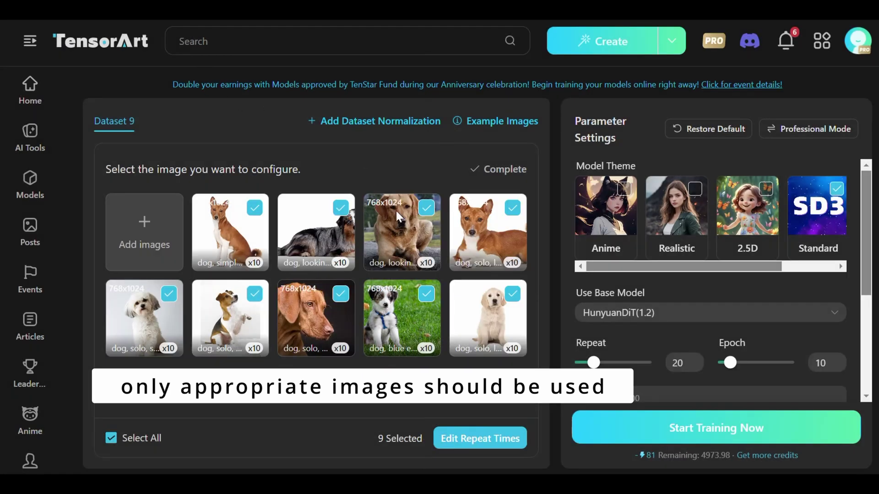
left_click(499, 169)
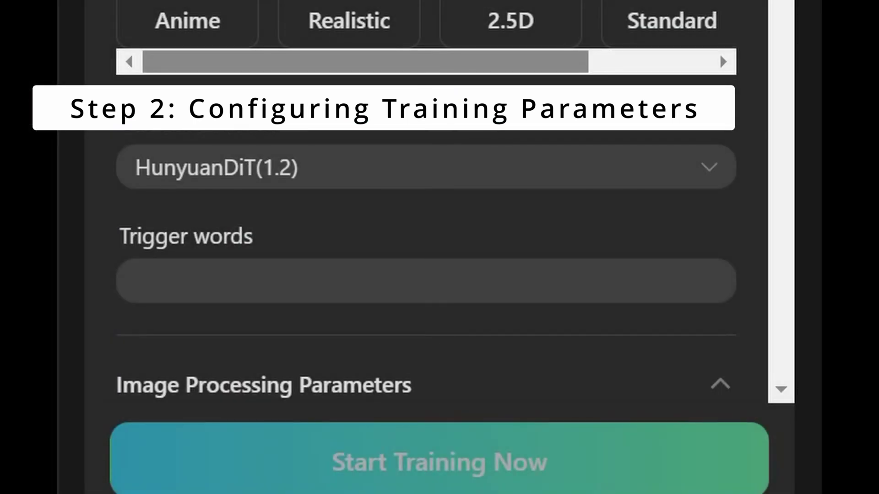
scroll(426, 206, "down", 5)
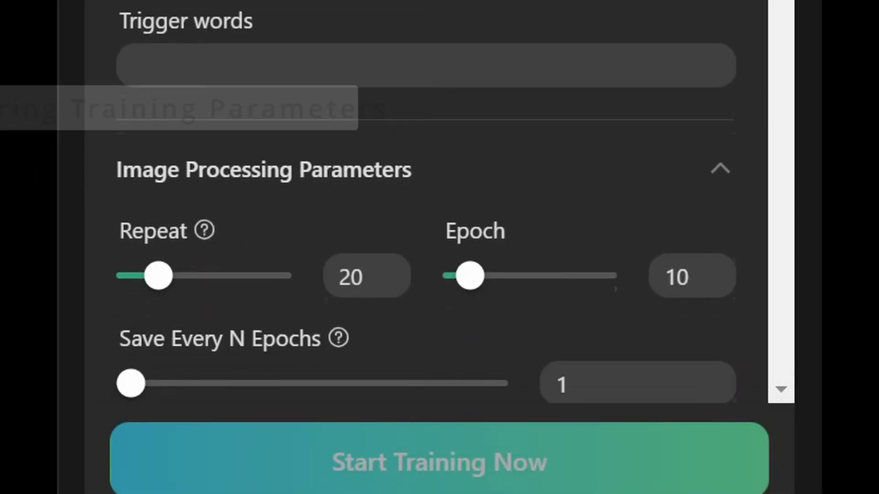
scroll(426, 206, "down", 5)
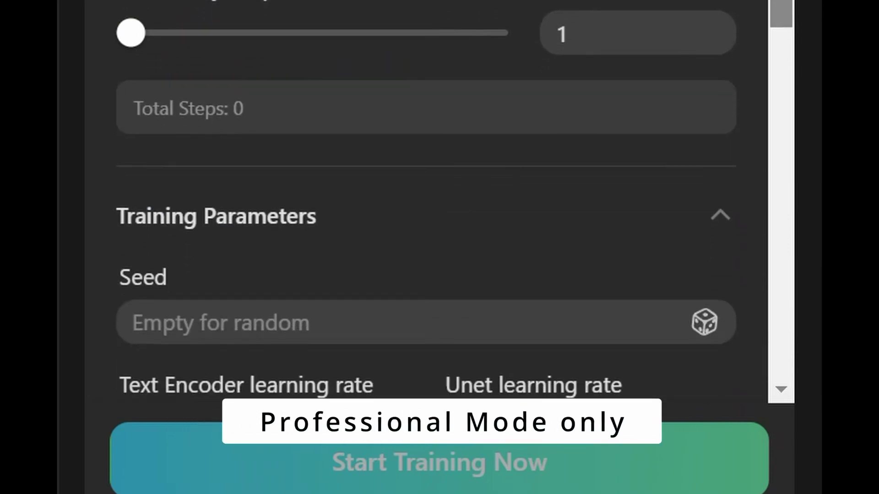
scroll(796, 28, "down", 5)
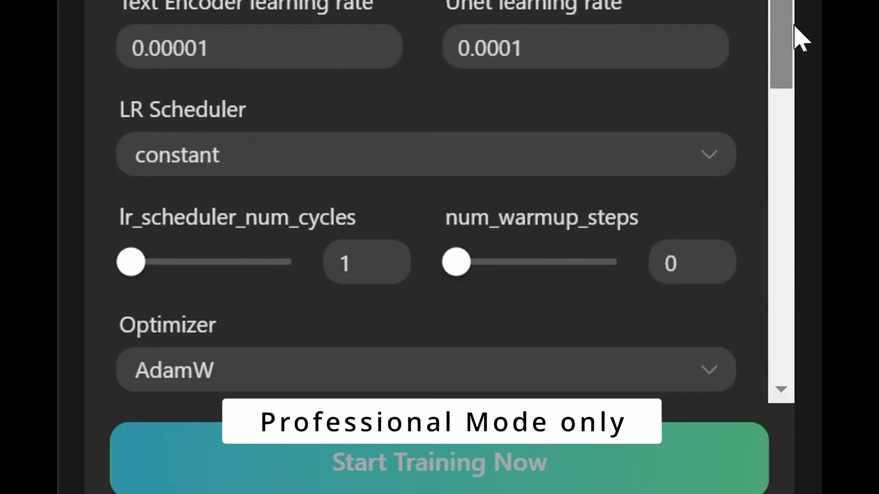
left_click_drag(795, 27, 793, 174)
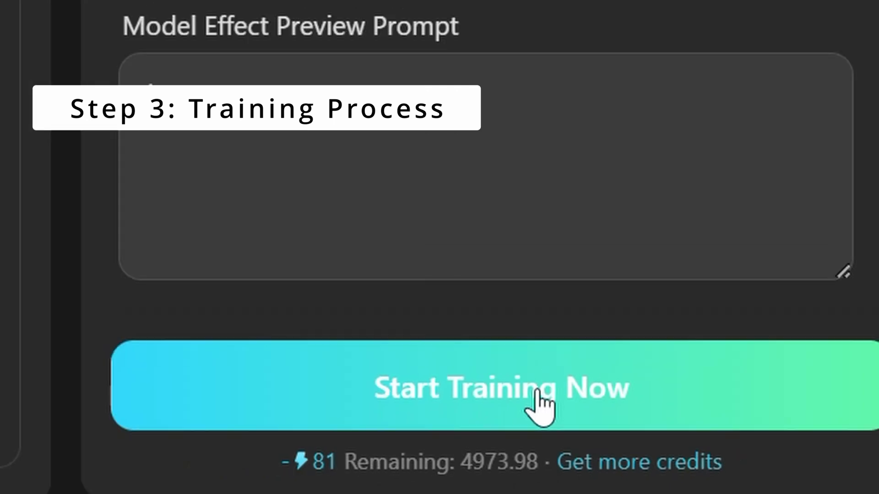
- Launch training of the dog LoRA with Start Training Now
left_click(491, 382)
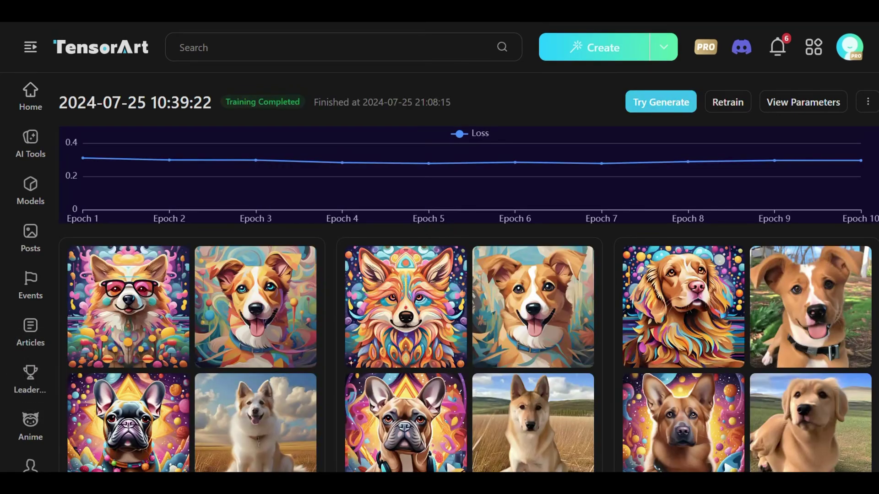
- Scroll through the per-epoch dog sample results down to Epoch 10
scroll(469, 274, "down", 3)
scroll(469, 274, "down", 8)
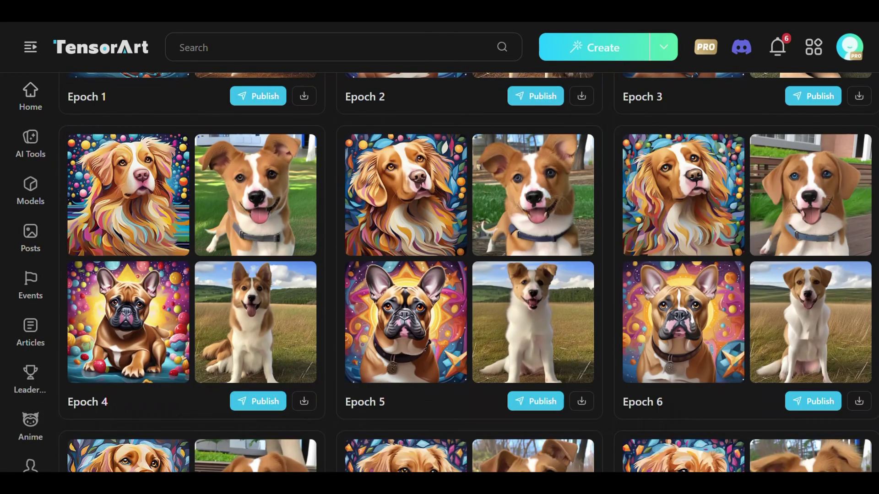
scroll(468, 275, "down", 10)
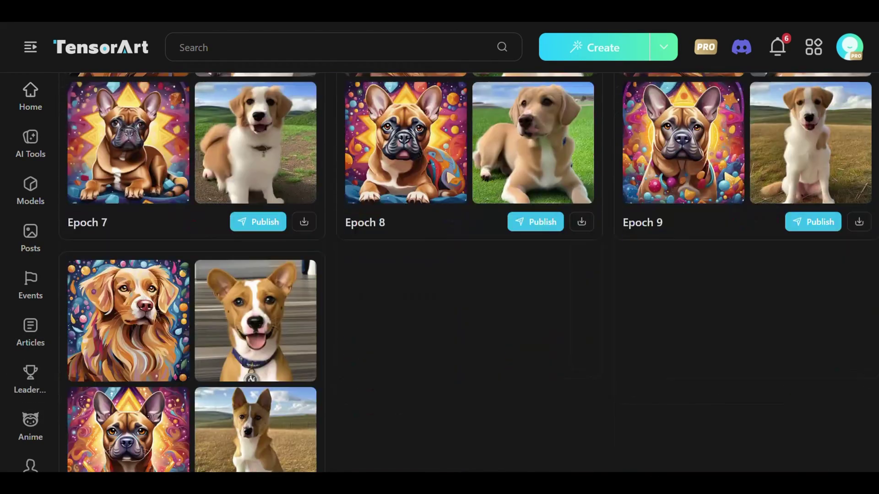
scroll(469, 274, "down", 2)
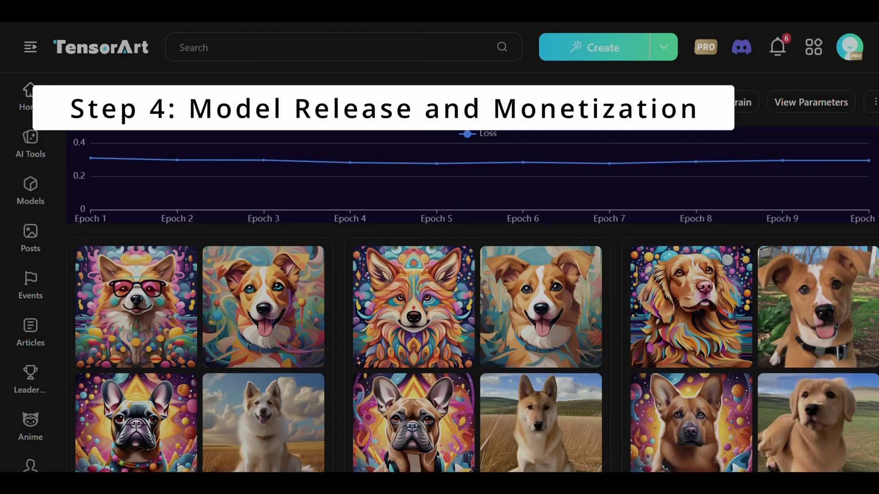
scroll(473, 274, "down", 20)
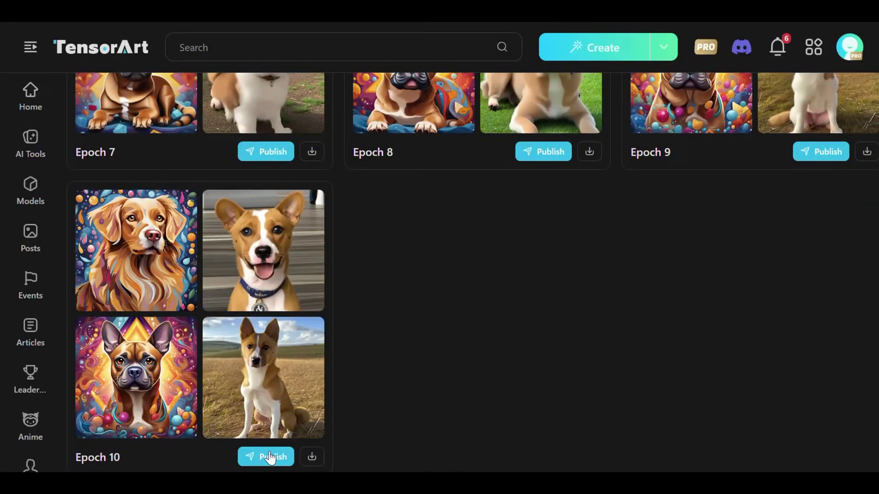
- Publish the Epoch 10 dog version through the Host a model form with free download allowed
left_click(267, 457)
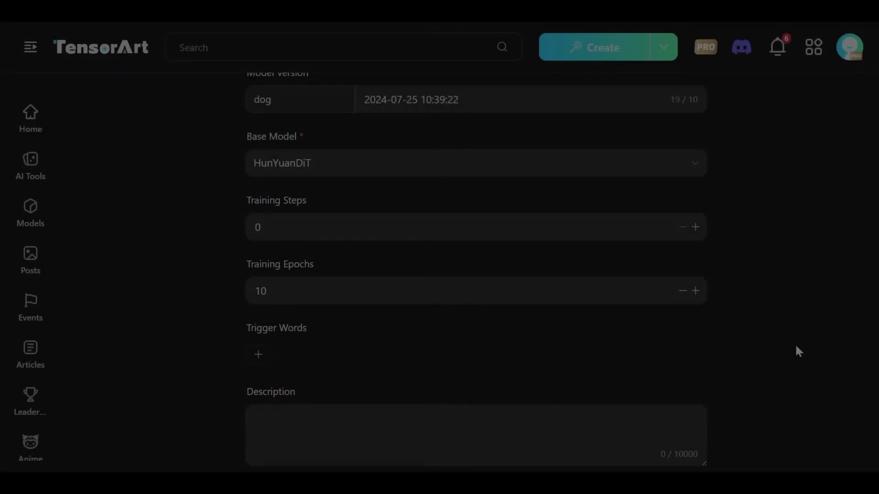
scroll(796, 347, "down", 4)
scroll(796, 350, "down", 1)
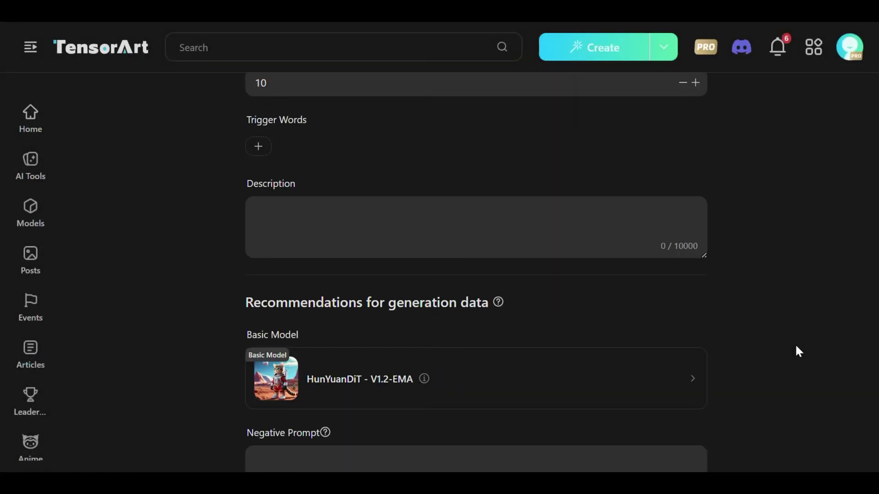
scroll(797, 349, "down", 3)
scroll(795, 347, "down", 5)
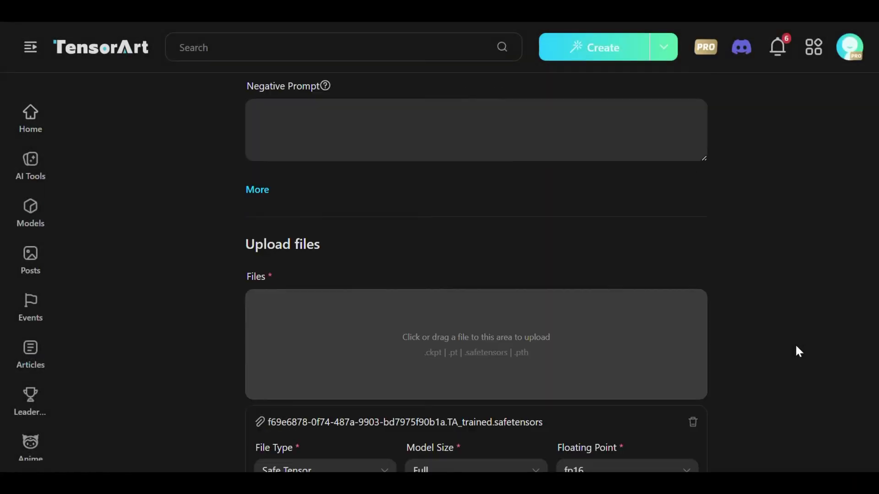
scroll(796, 347, "down", 1)
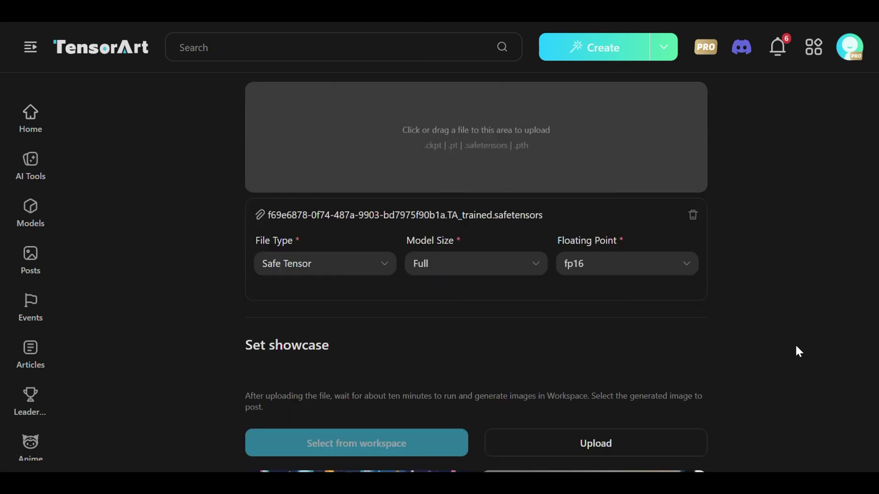
scroll(796, 347, "down", 6)
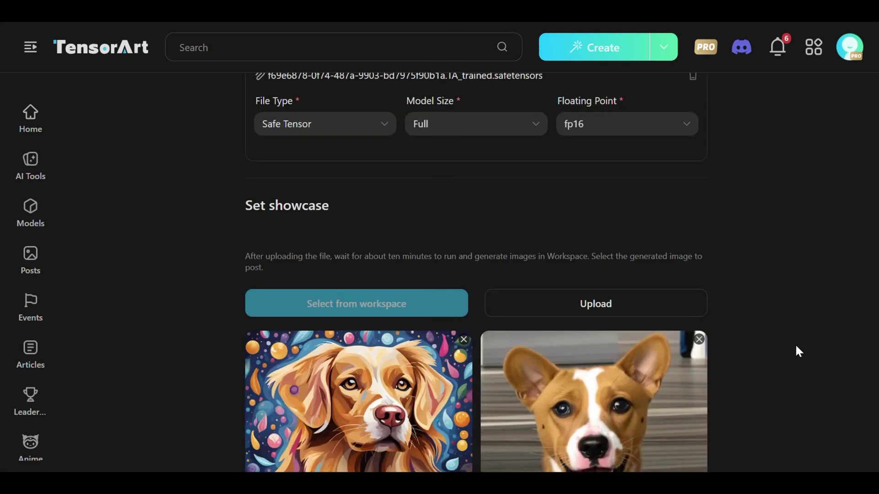
scroll(795, 346, "down", 8)
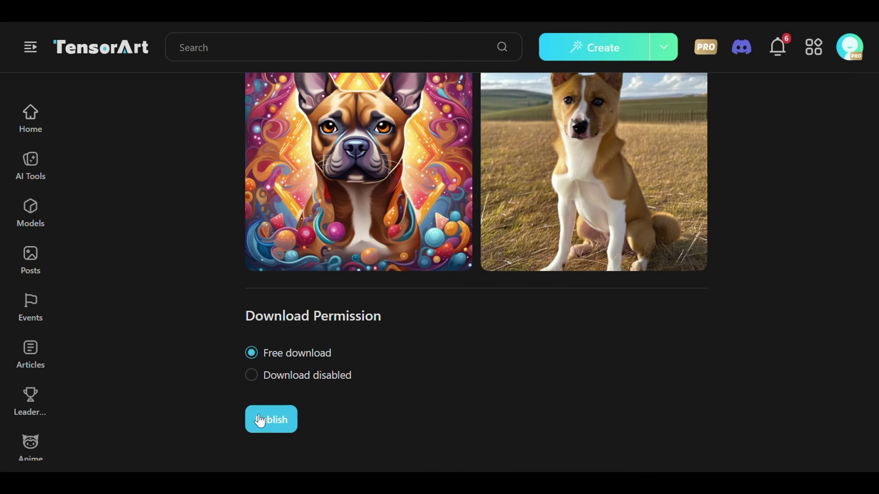
left_click(260, 420)
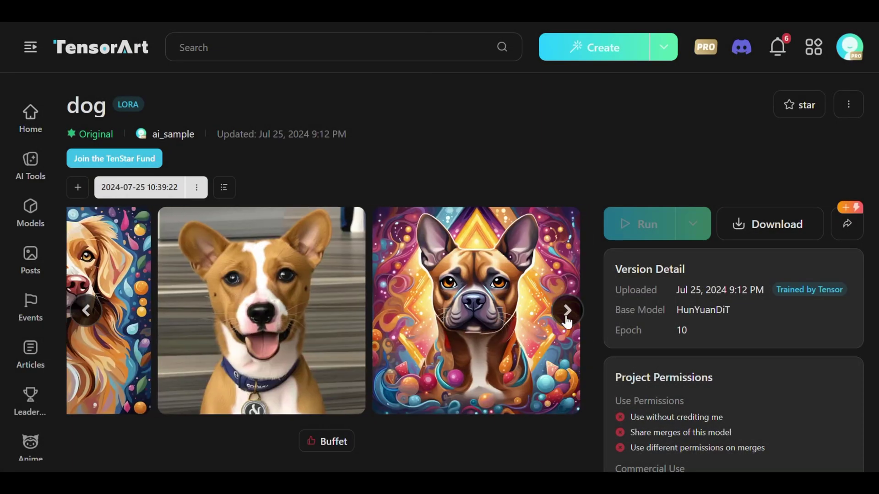
- Browse the showcase dogs, then send 'dog in the garden' to the model in Talk to Model
left_click(84, 313)
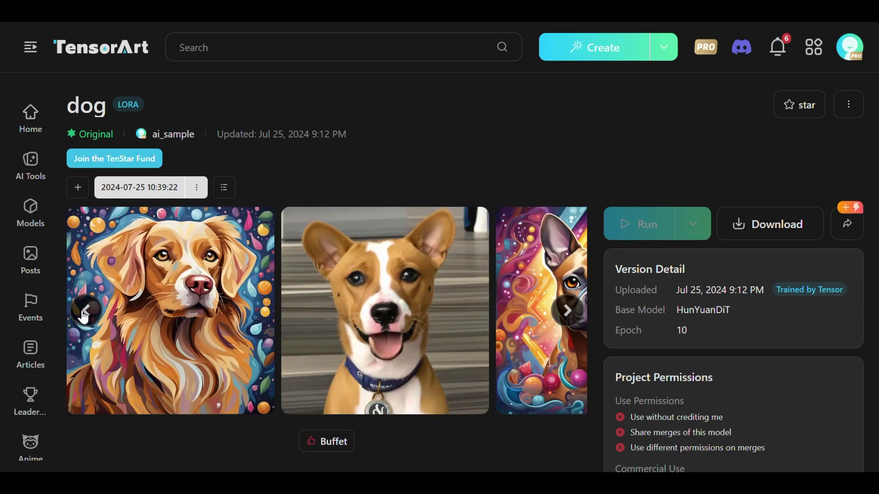
left_click(570, 314)
left_click(568, 311)
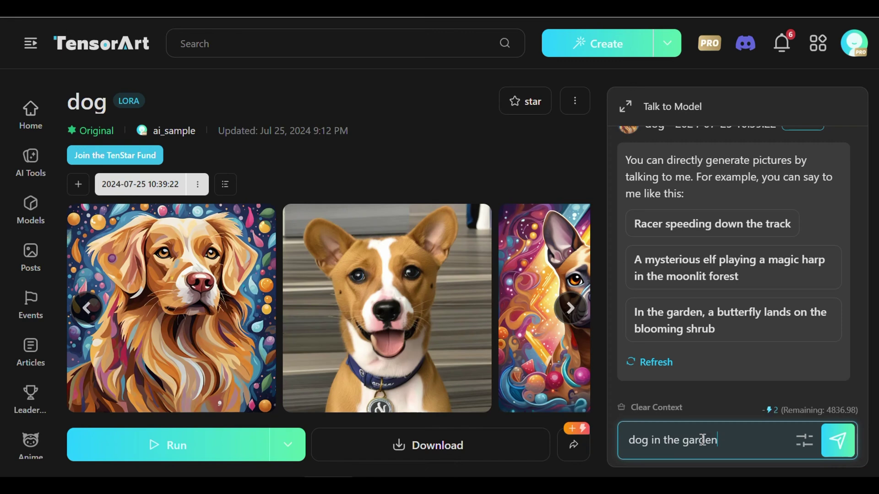
key("Return")
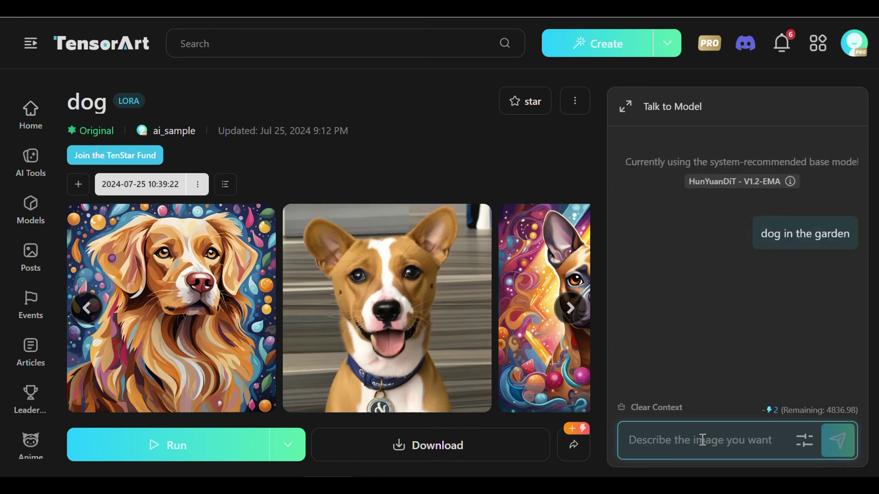